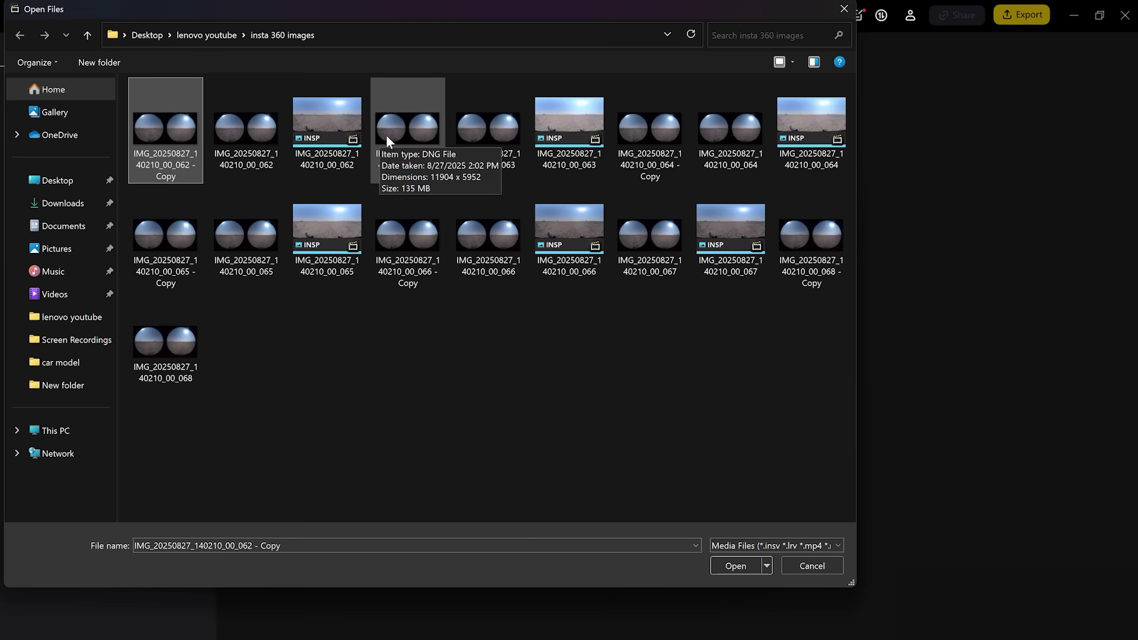
- Import the six '- Copy' DNG files (062 to 068) into the media library
ctrl+click(395, 135)
ctrl+click(659, 159)
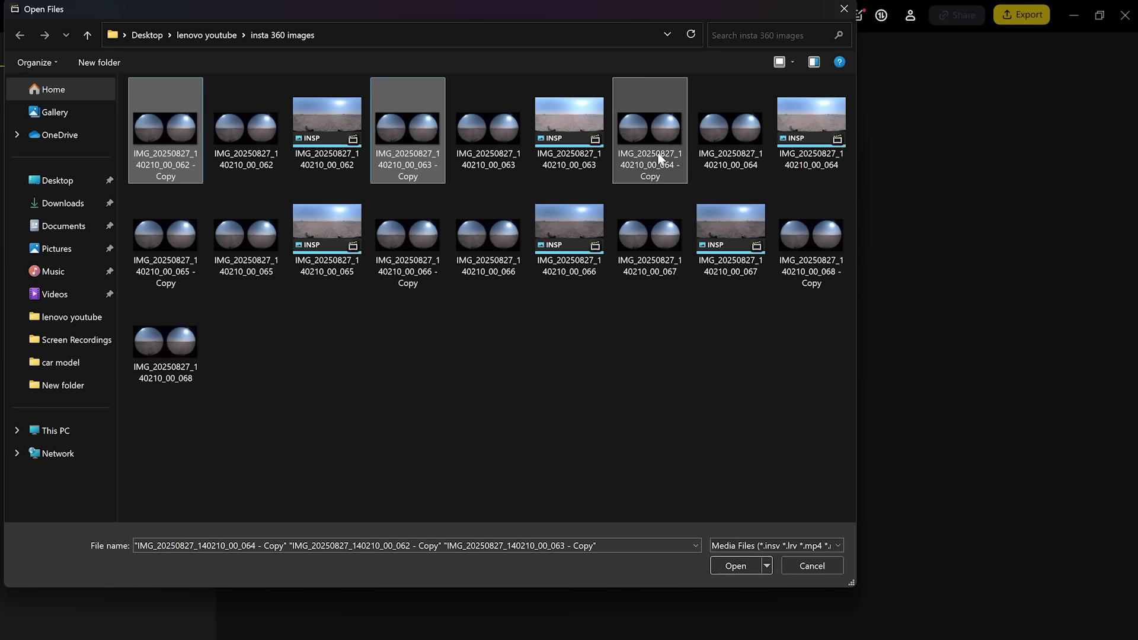
ctrl+click(159, 260)
ctrl+click(410, 257)
ctrl+click(790, 218)
ctrl+click(794, 217)
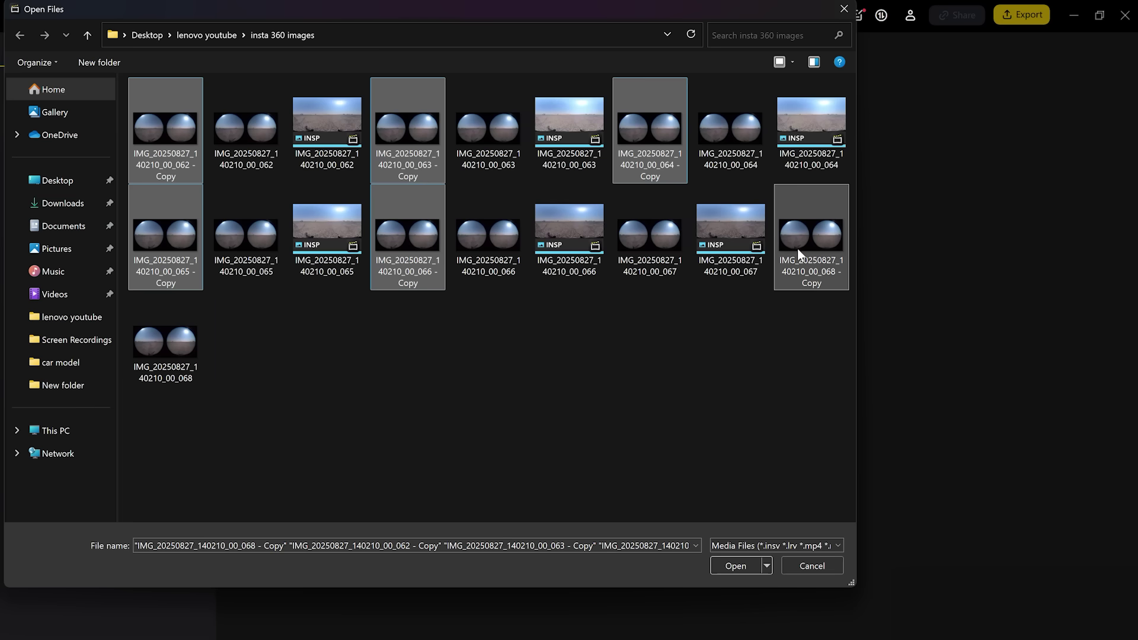
click(742, 560)
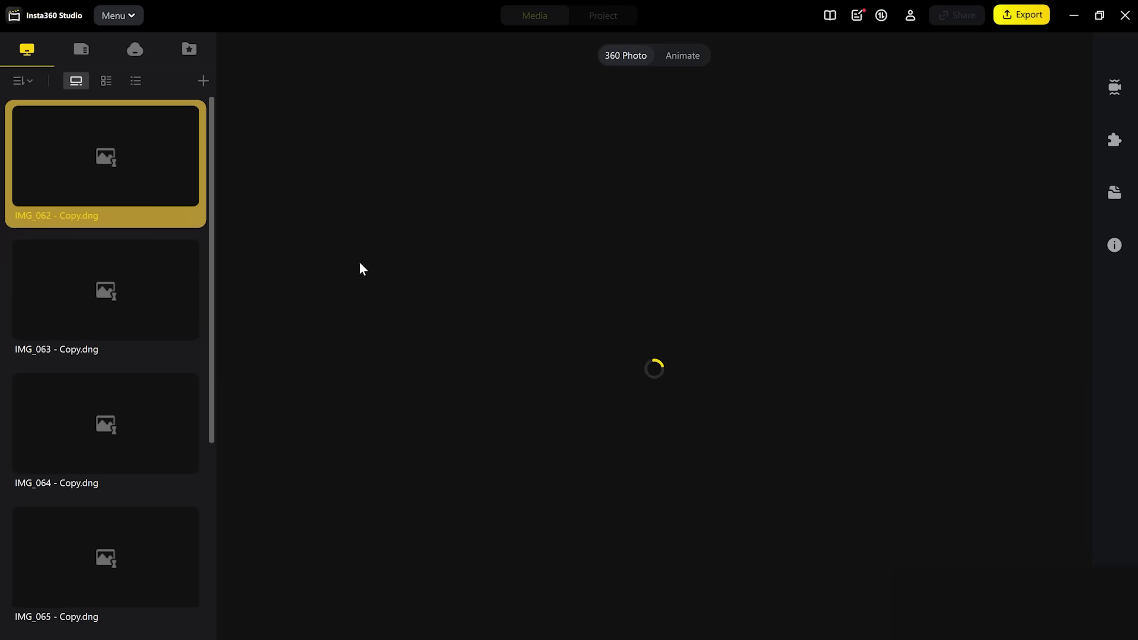
- Select all imported photos in the media list for batch exporting
mouse_move(110, 342)
scroll(110, 342, down, 4)
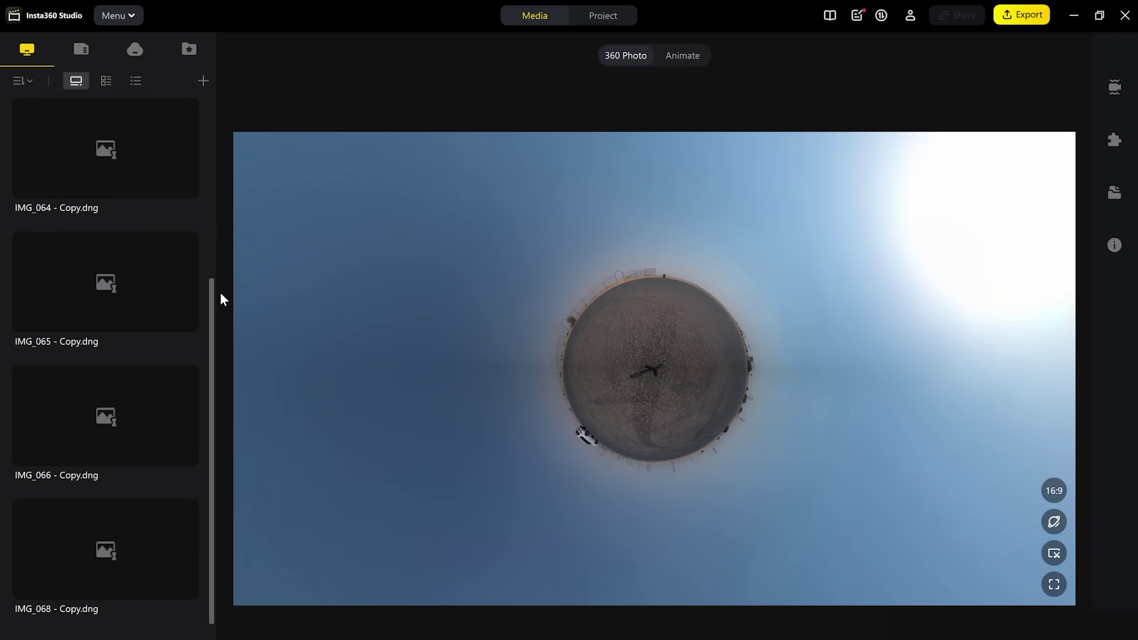
drag(209, 317, 225, 132)
scroll(114, 350, down, 4)
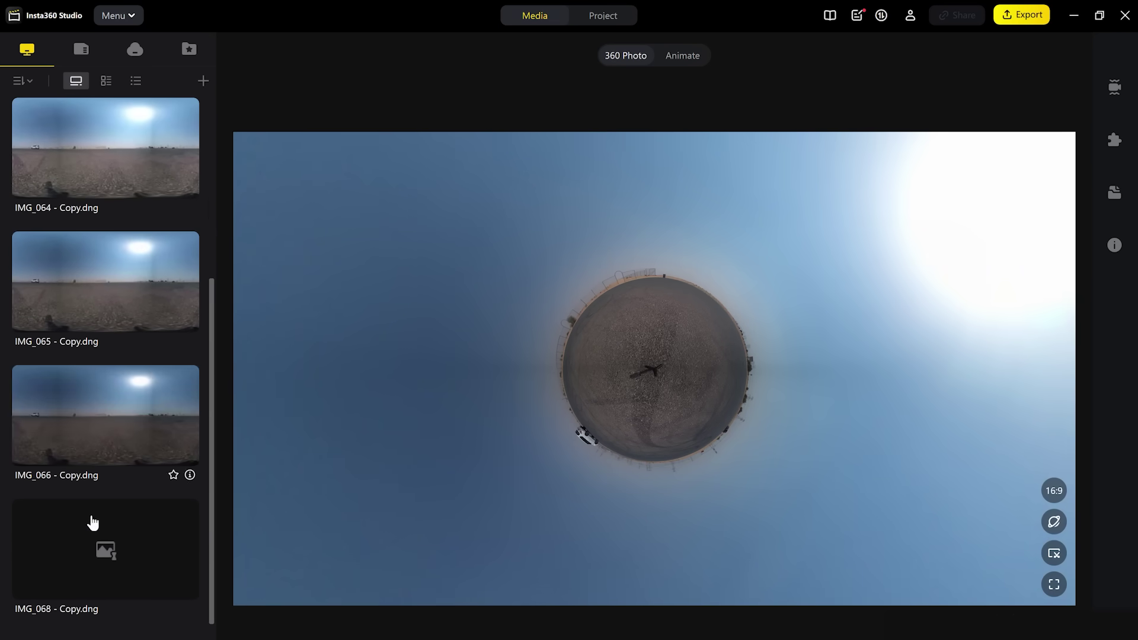
shift+click(88, 565)
scroll(125, 389, up, 4)
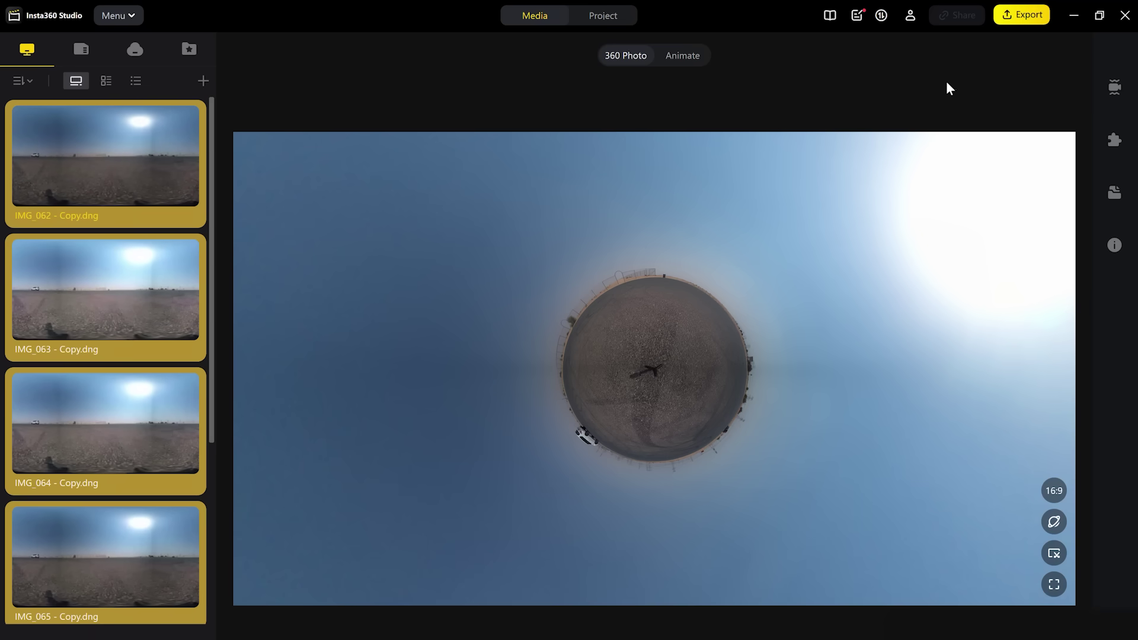
click(1035, 16)
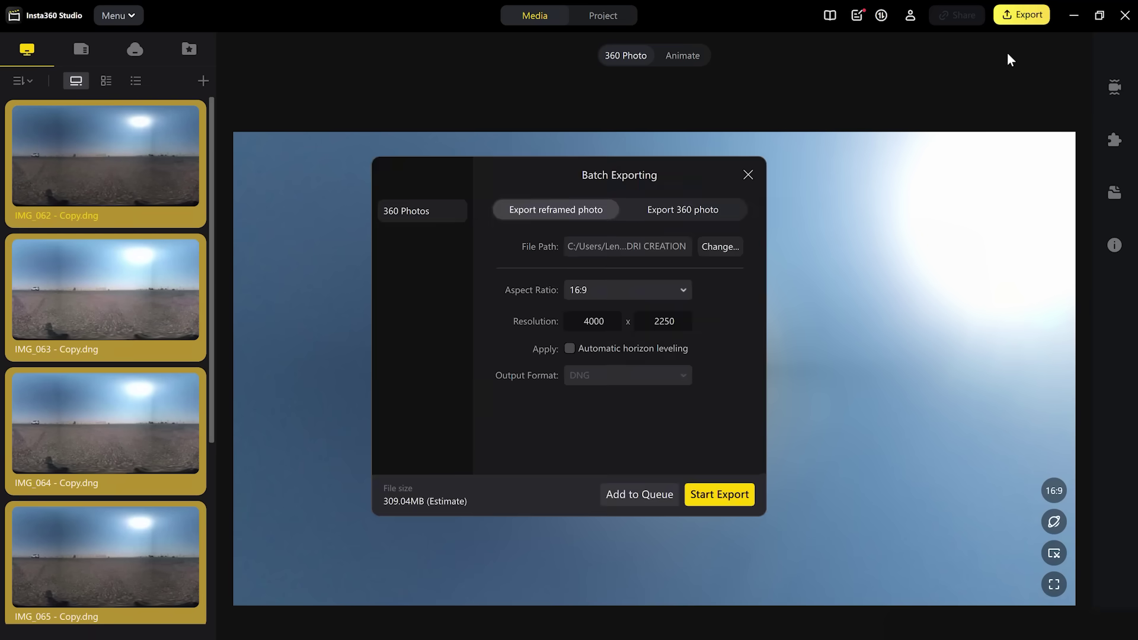
- Set the batch export to Export 360 photo at Original Resolution
click(660, 207)
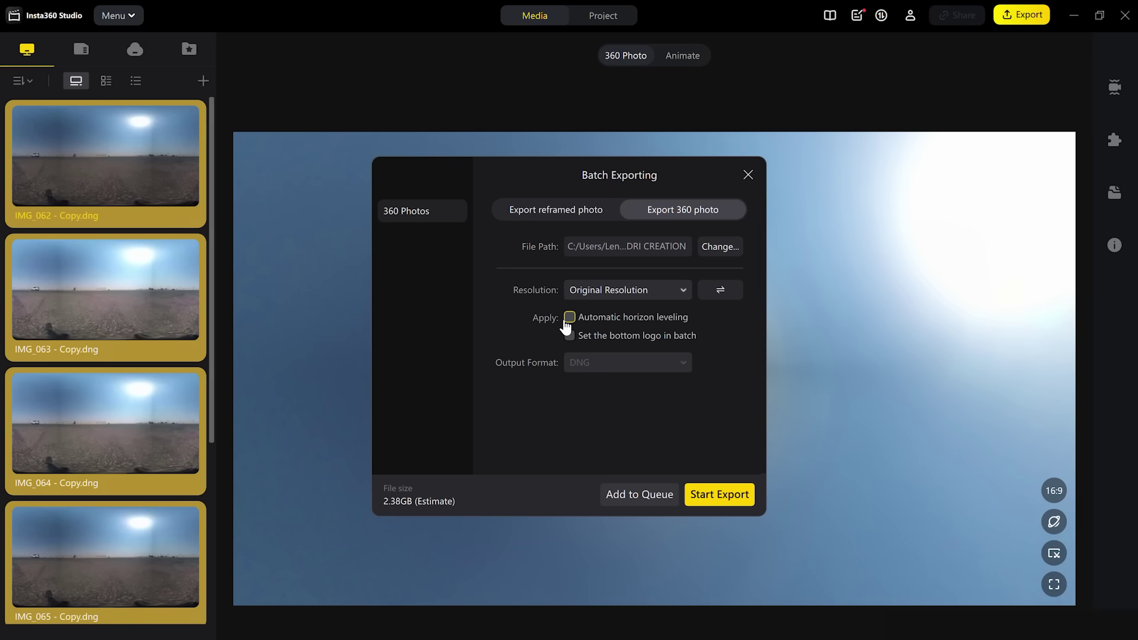
click(663, 283)
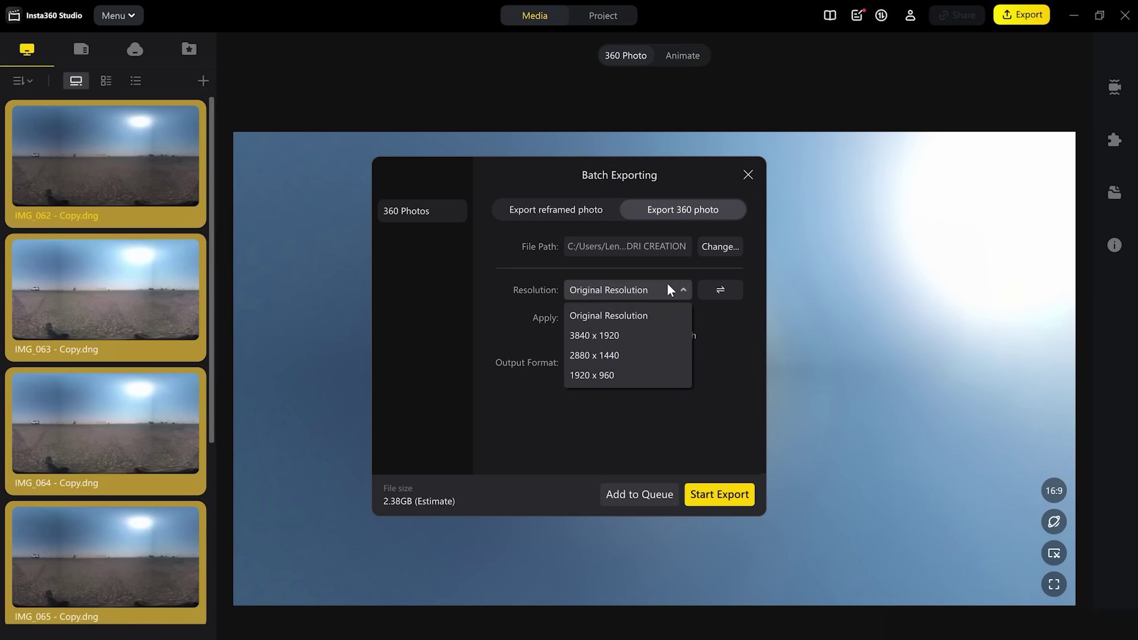
click(641, 313)
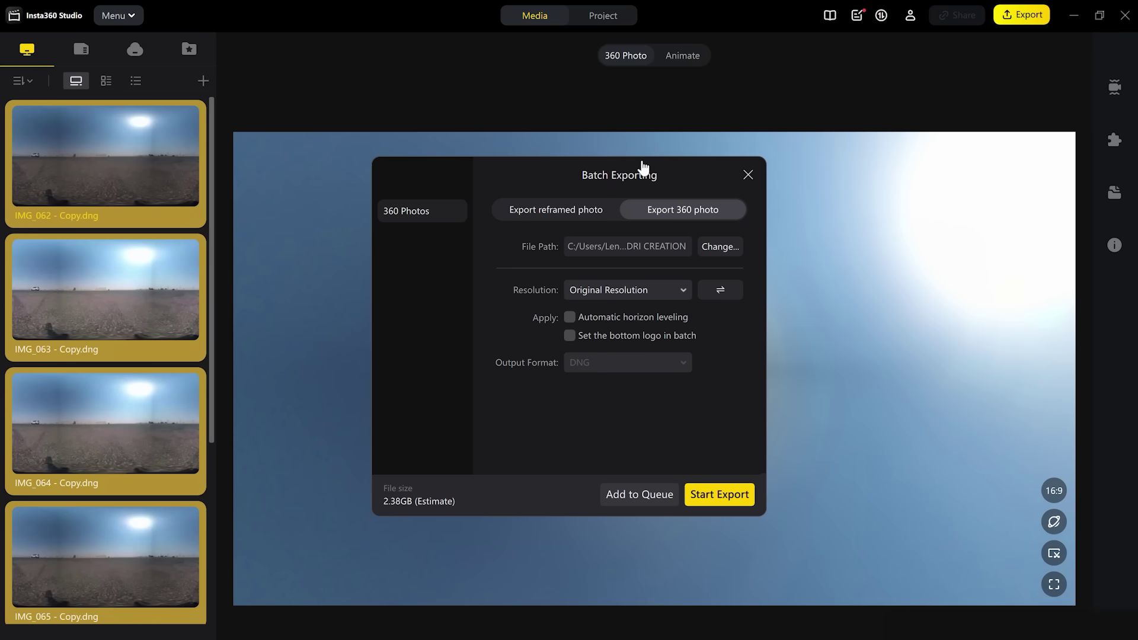
drag(641, 169, 575, 165)
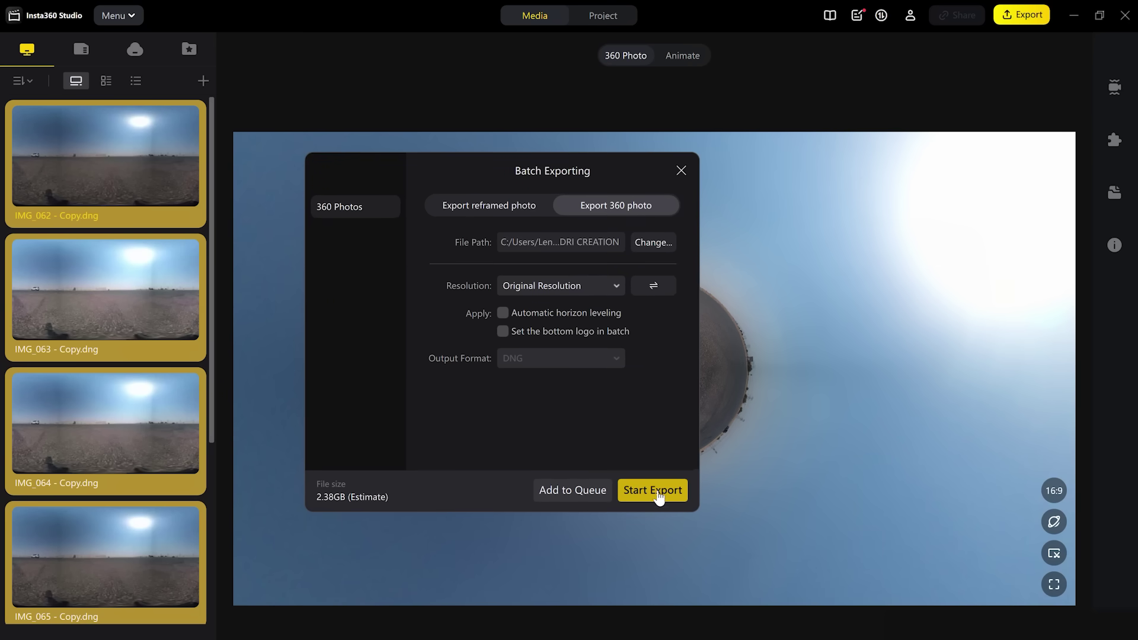
click(662, 244)
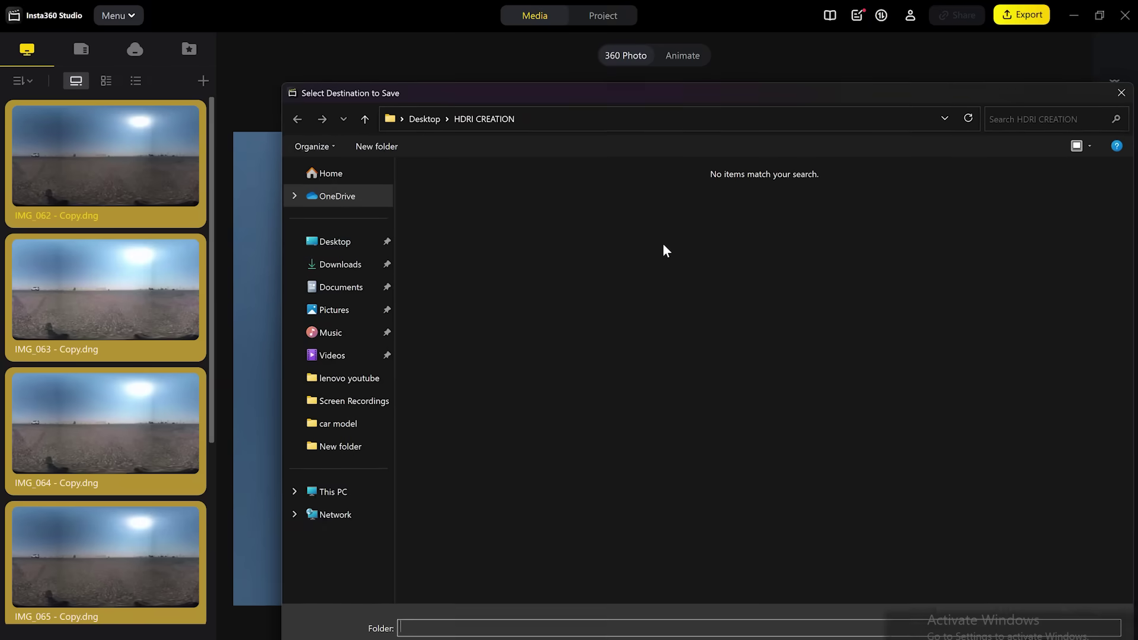
- Create a Desktop folder named 'HDR FILES' and select it as the export destination
click(348, 250)
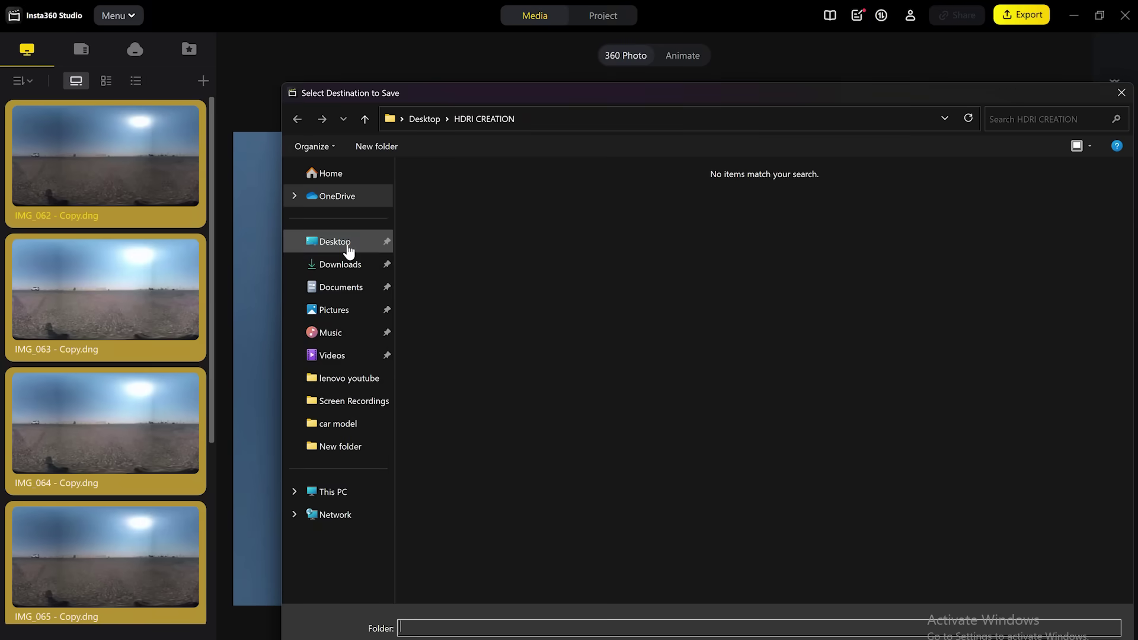
right_click(561, 353)
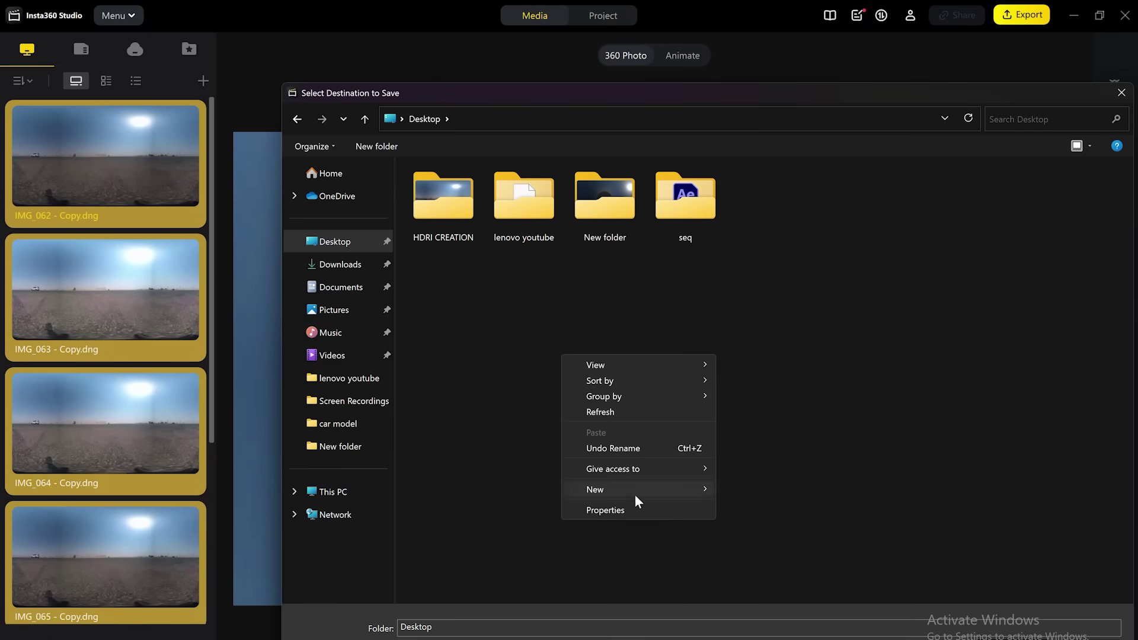
mouse_move(641, 487)
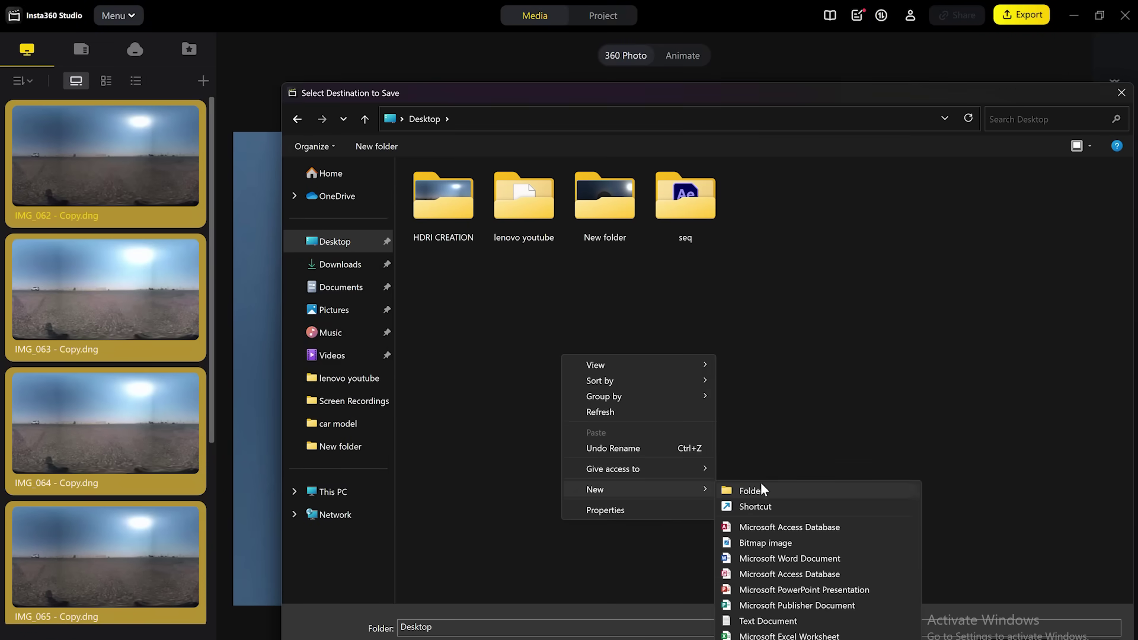
click(760, 485)
key(Caps_Lock)
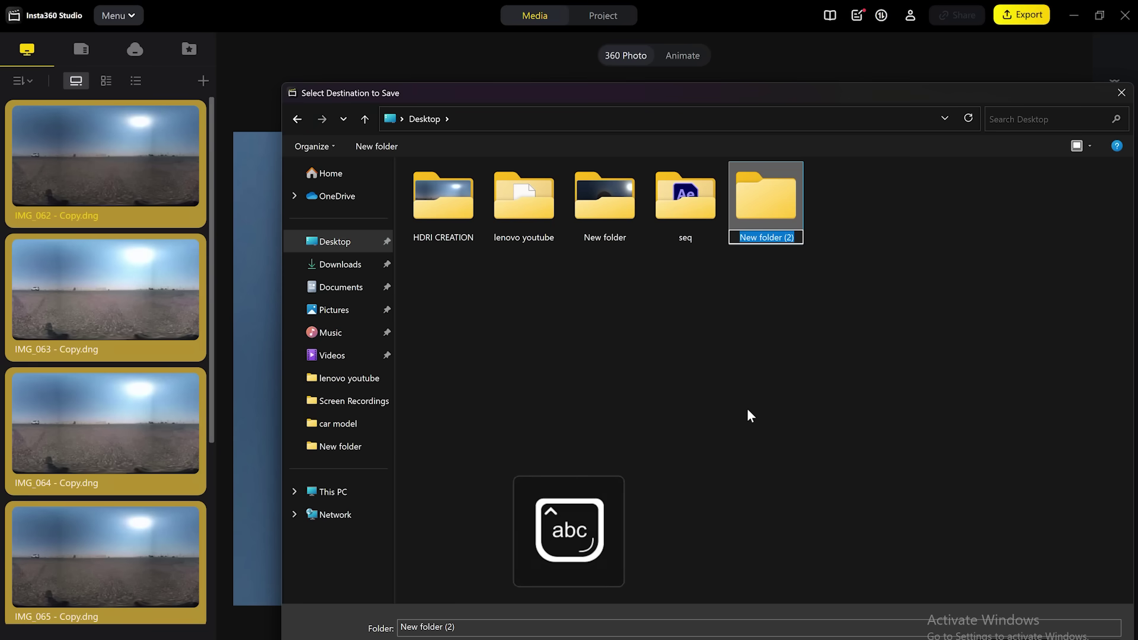
text(HDR FILES)
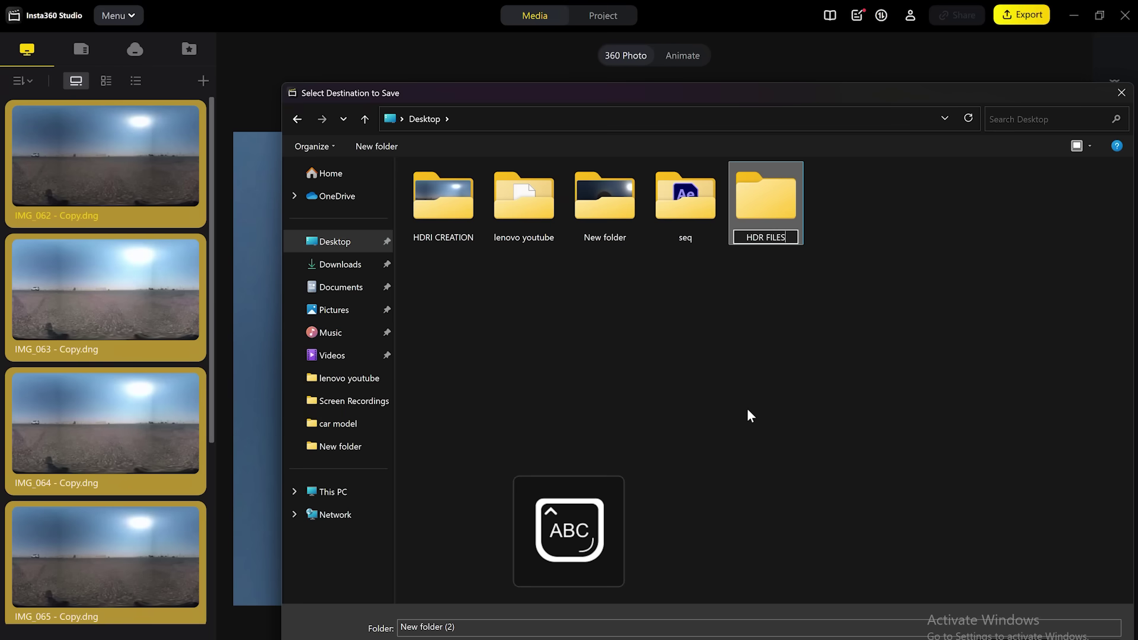
key(Return)
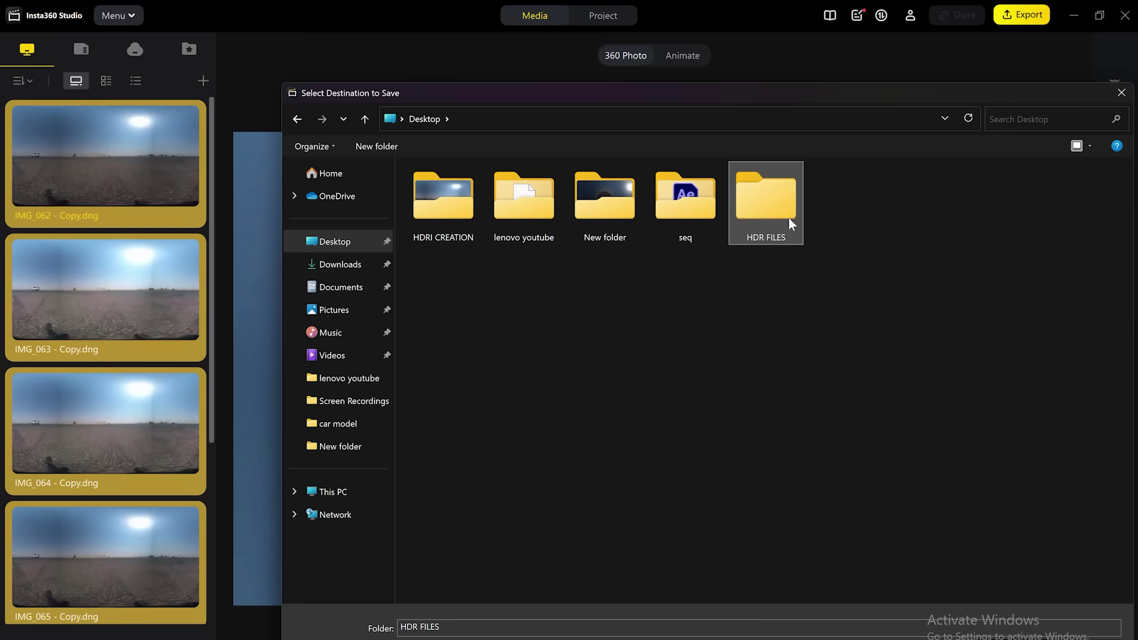
double_click(772, 196)
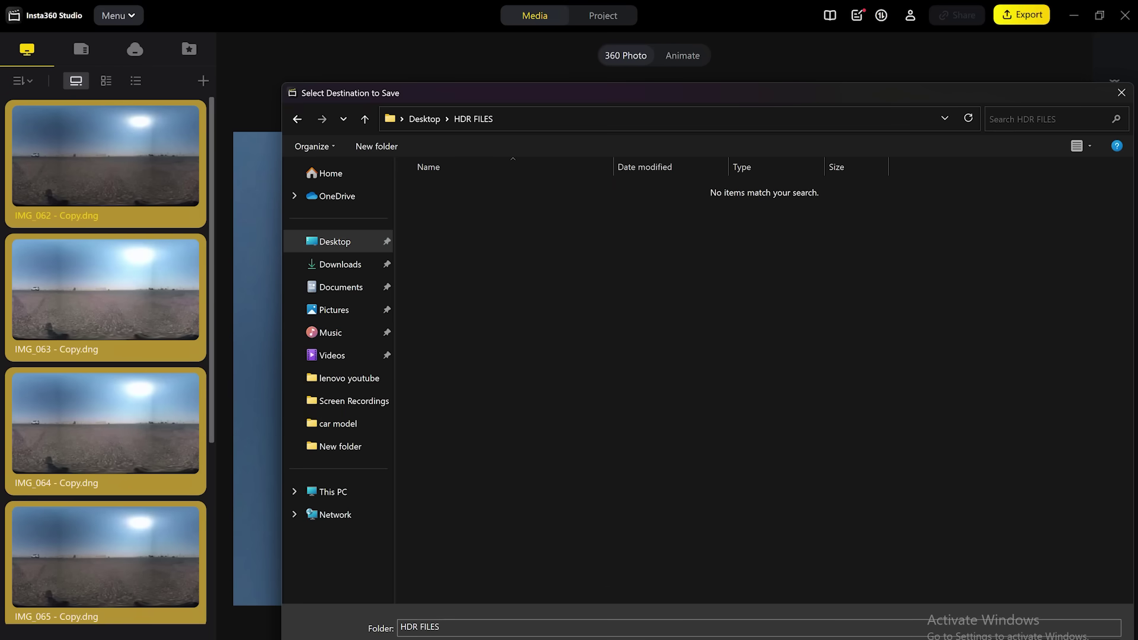
click(1014, 638)
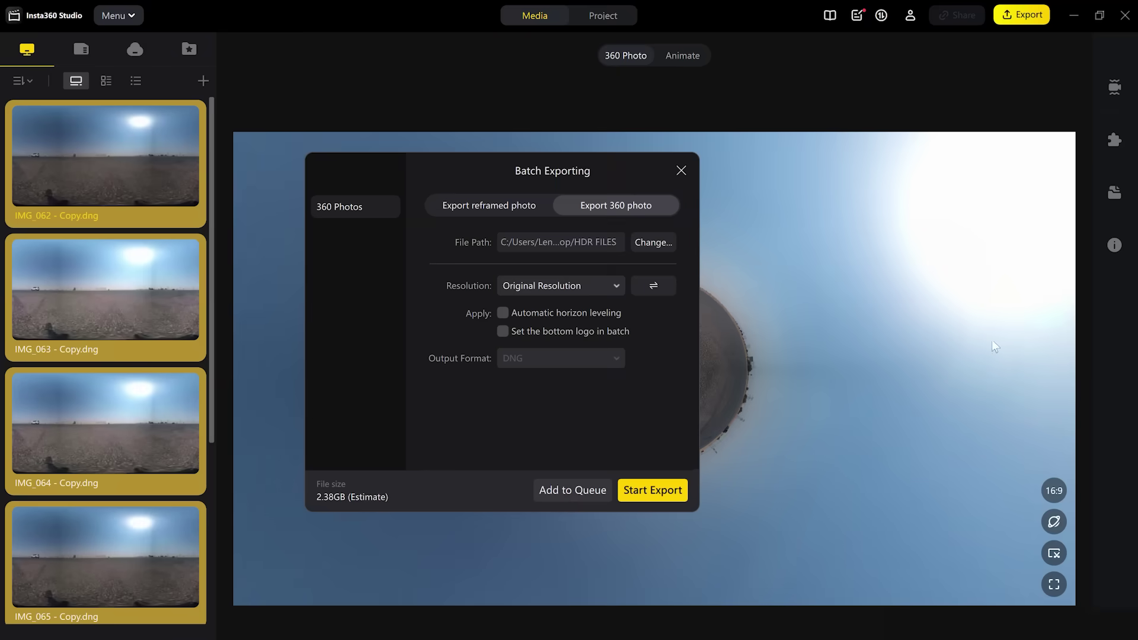
- Queue the six 360 photos for export, then search for and launch Photoshop
click(667, 495)
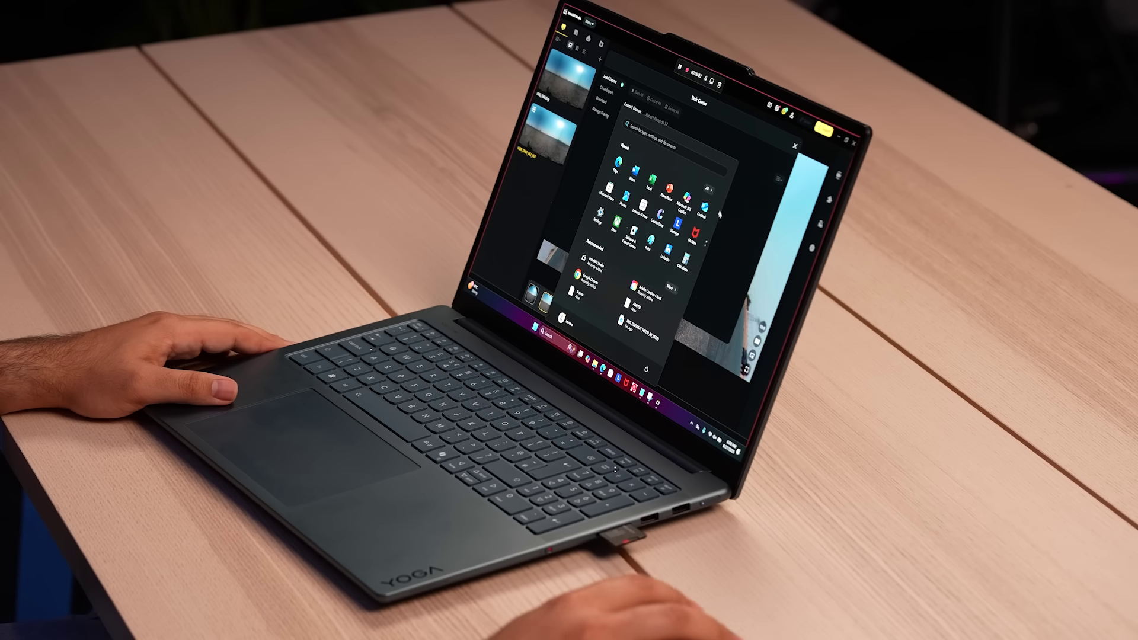
text(photoshop)
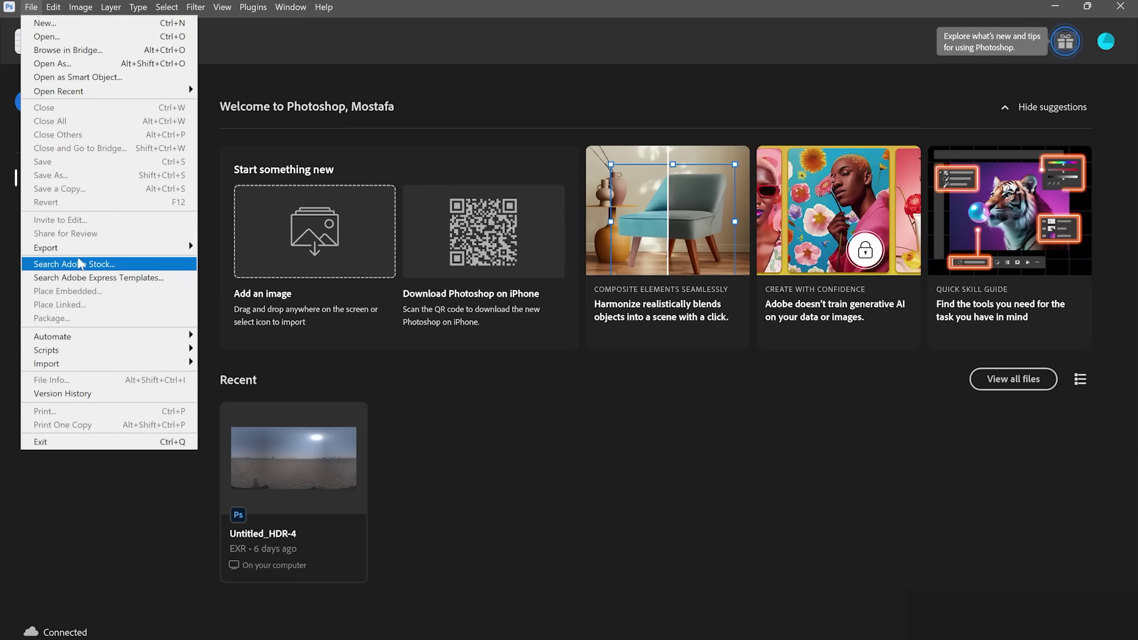
- Load the six DNG copies from HDR FILES into Merge to HDR Pro and run the merge
mouse_move(89, 336)
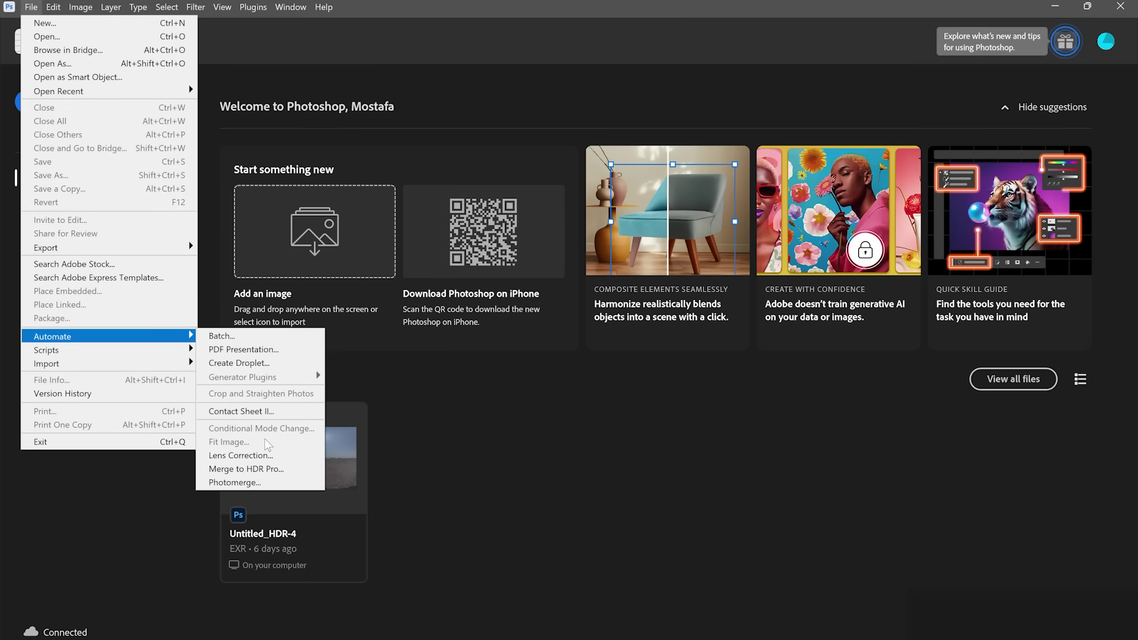
click(266, 468)
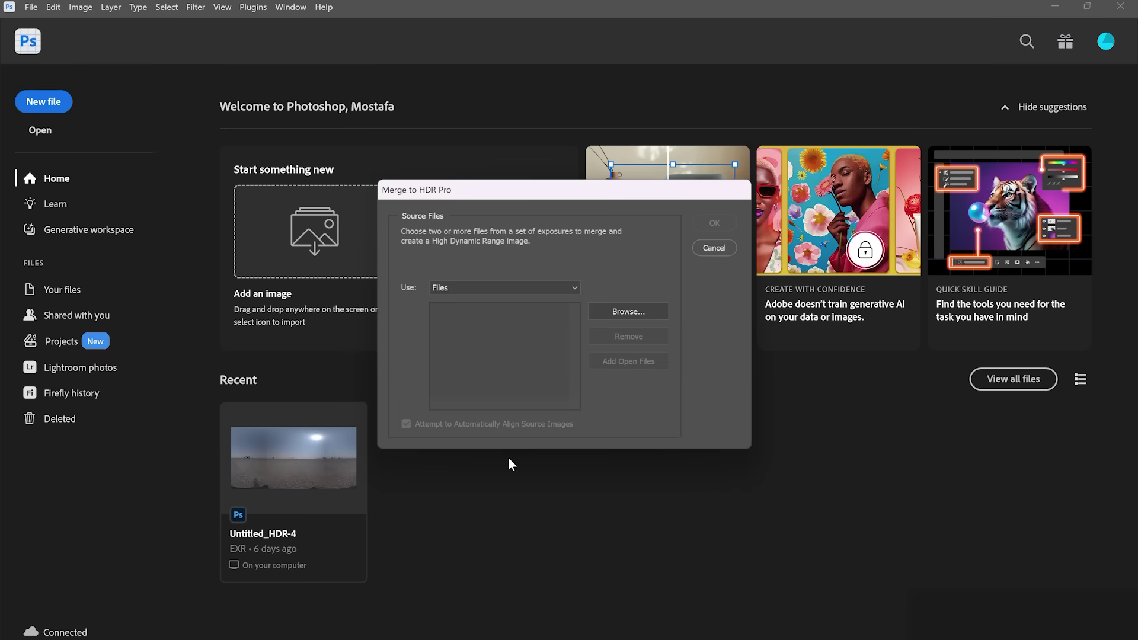
click(651, 311)
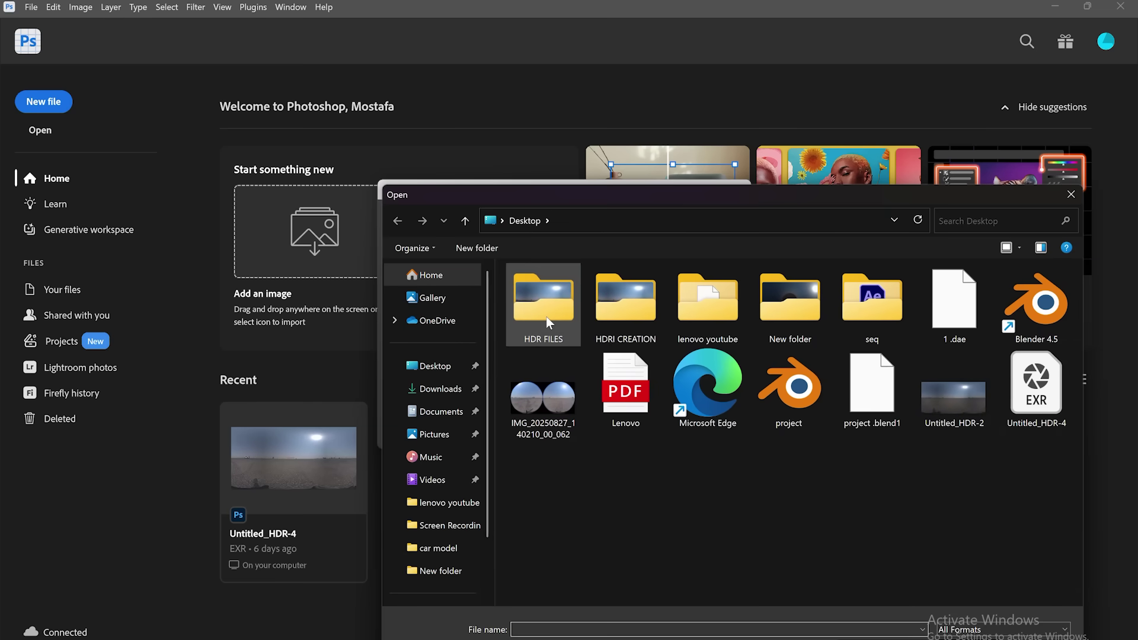
double_click(546, 322)
drag(979, 401, 559, 340)
key(Return)
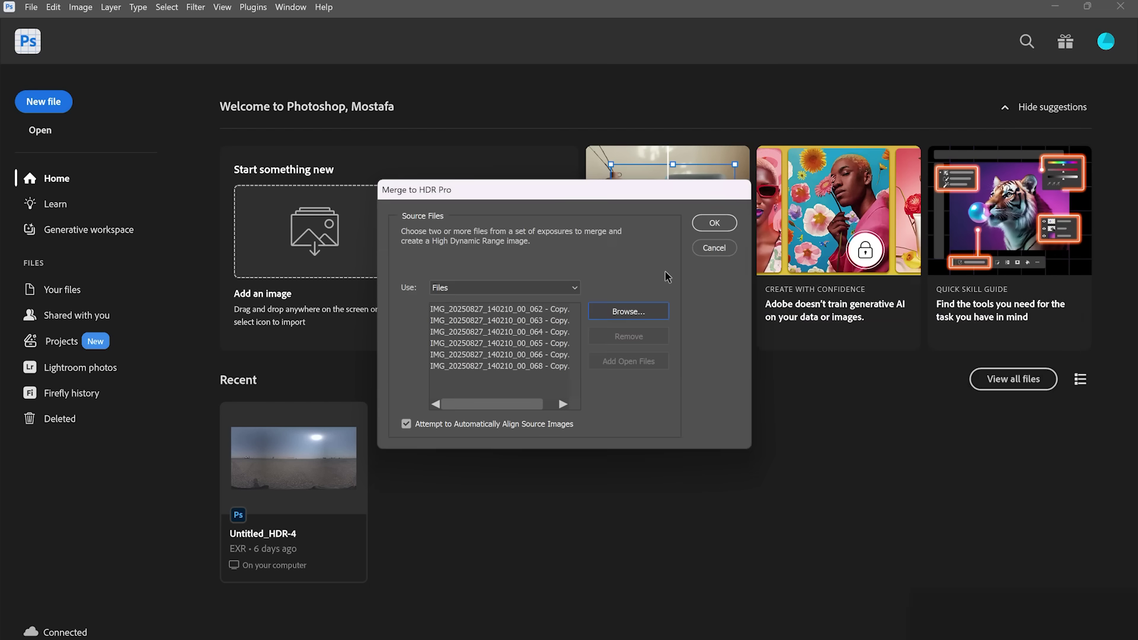
click(714, 224)
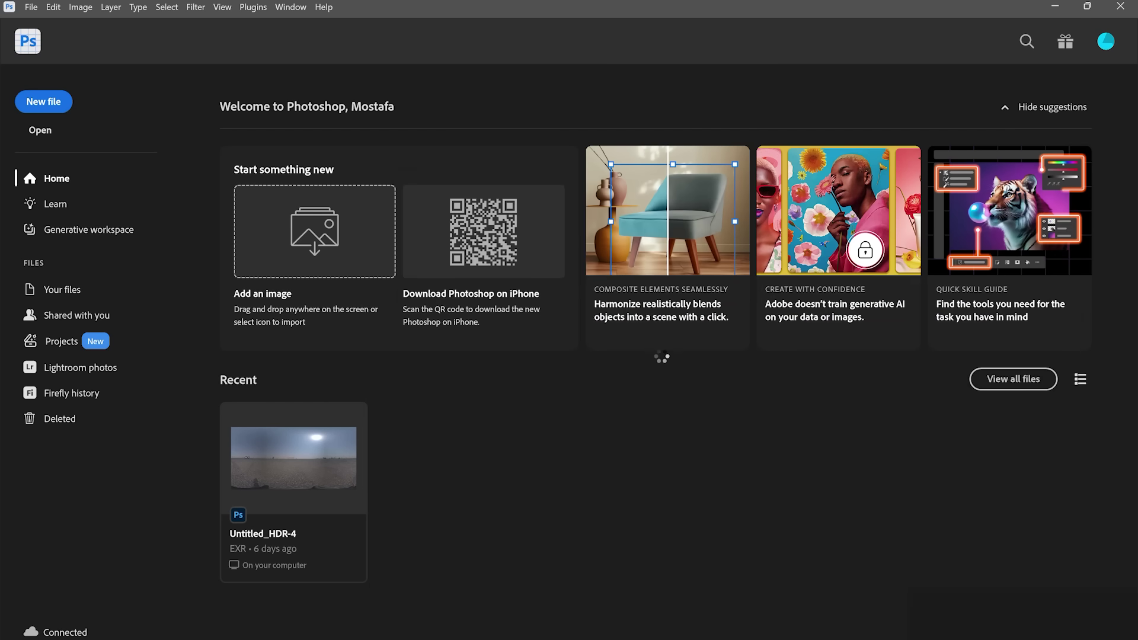